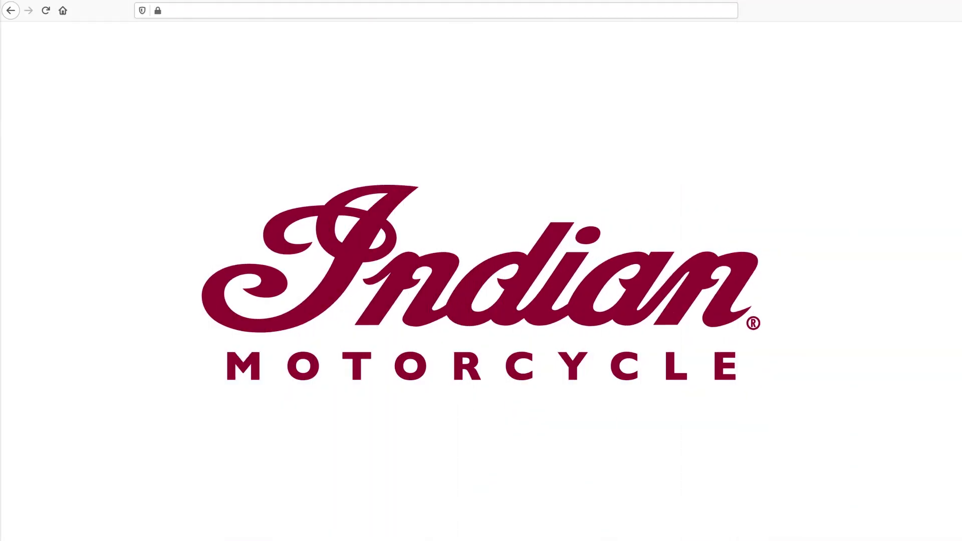
pyautogui.click(169, 11)
pyautogui.write('https:')
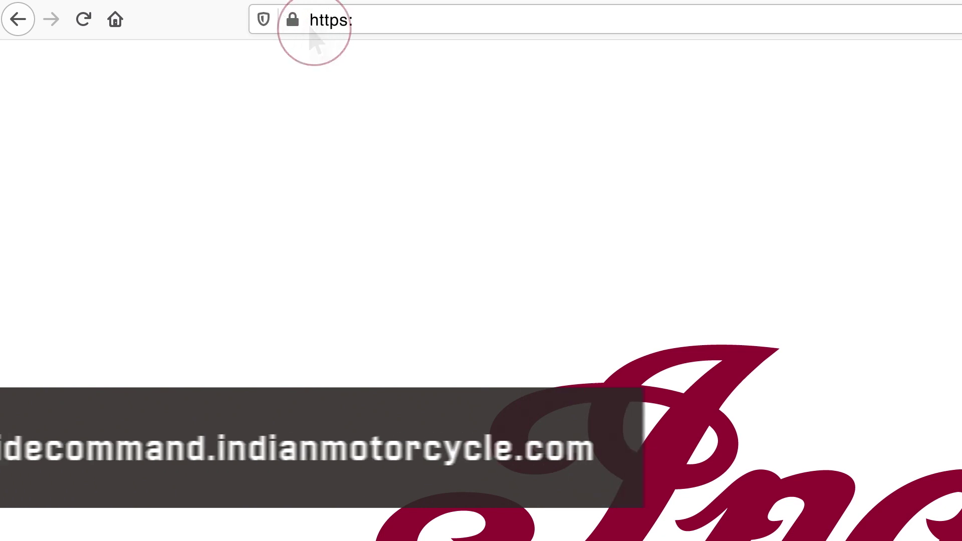
pyautogui.write('//ridecommand.indianmotorcycle.com')
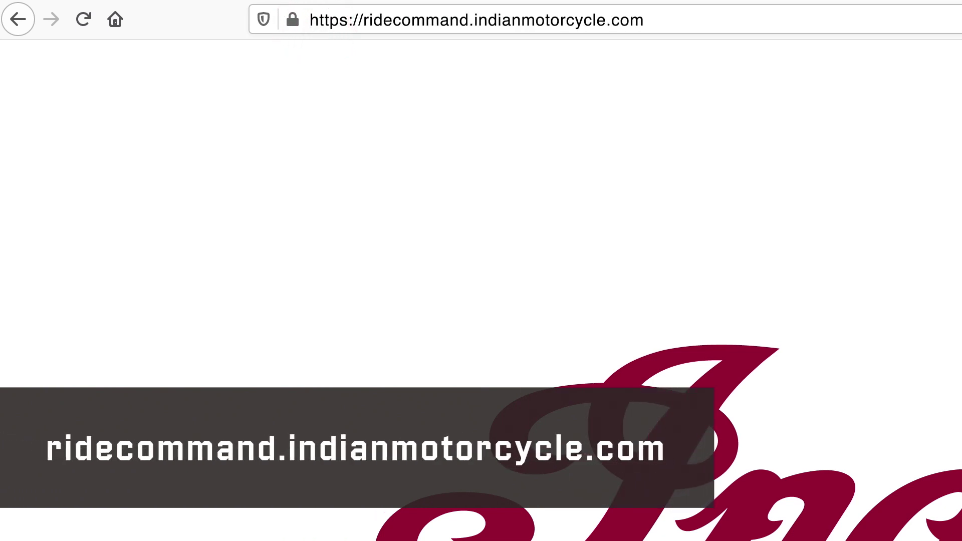
pyautogui.press('Return')
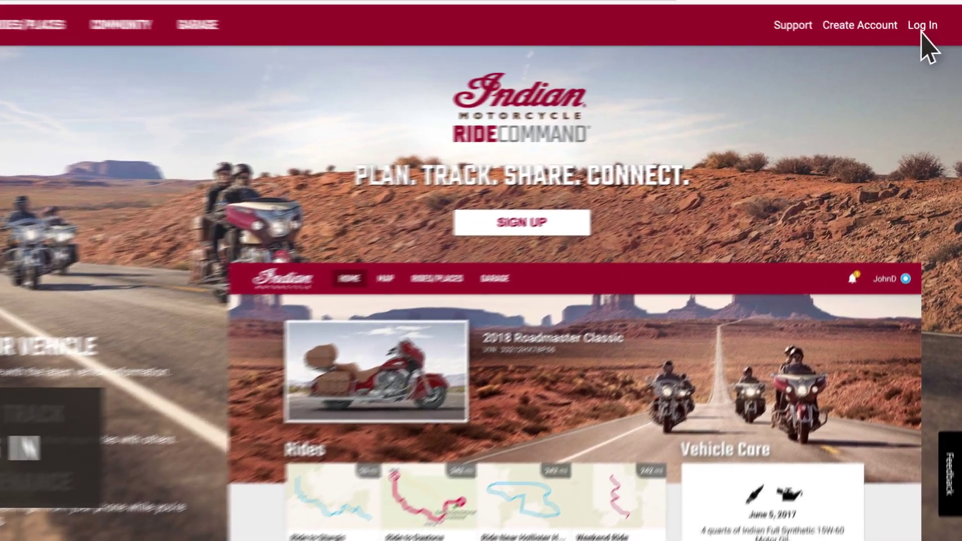
# - Open the Log In form and begin entering the account email
pyautogui.click(926, 33)
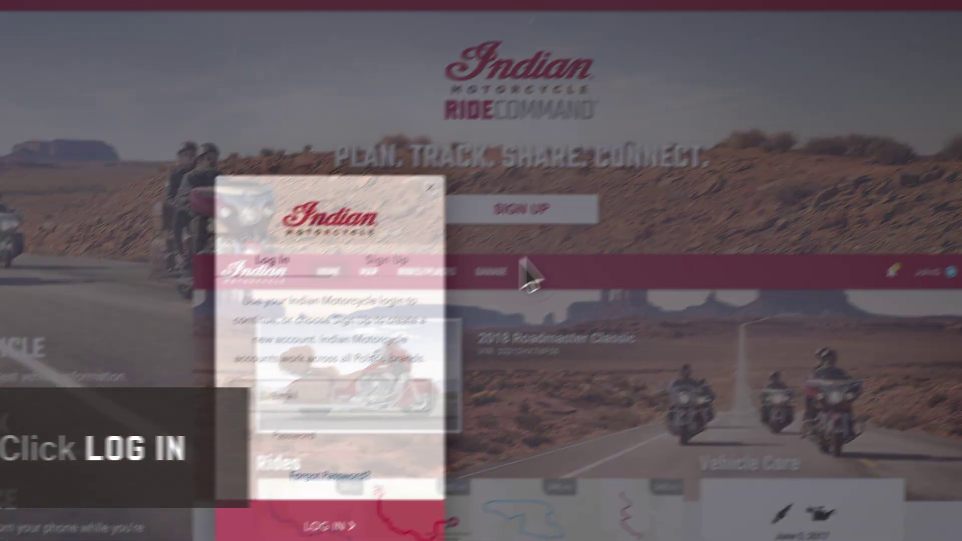
pyautogui.click(423, 307)
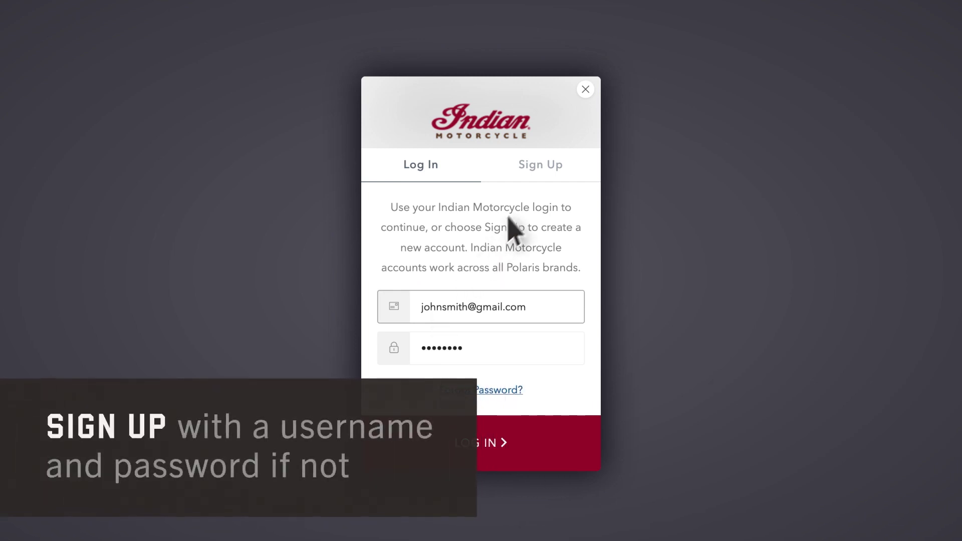
# - Sign up for a new account with an email and password, then accept the terms of service
pyautogui.click(545, 169)
pyautogui.click(441, 244)
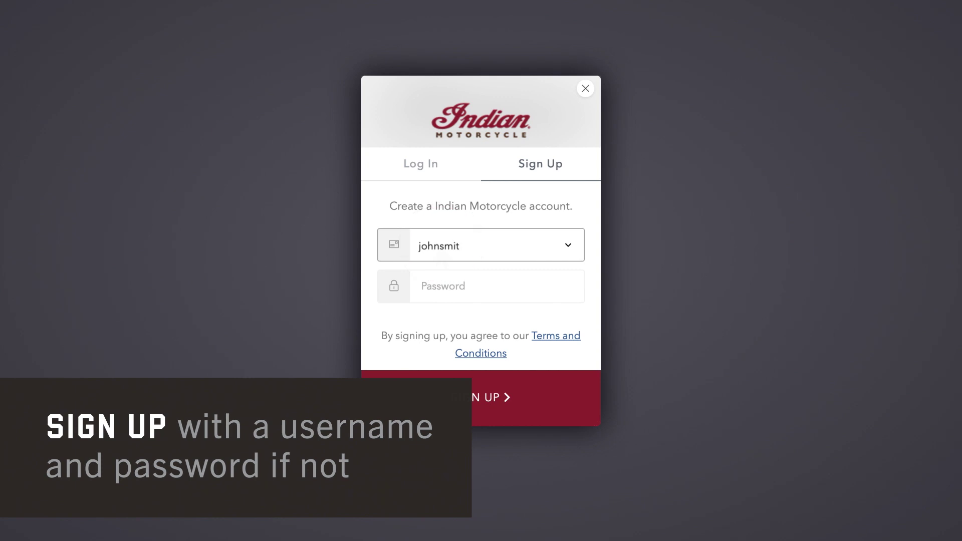
pyautogui.press('Tab')
pyautogui.write('password1')
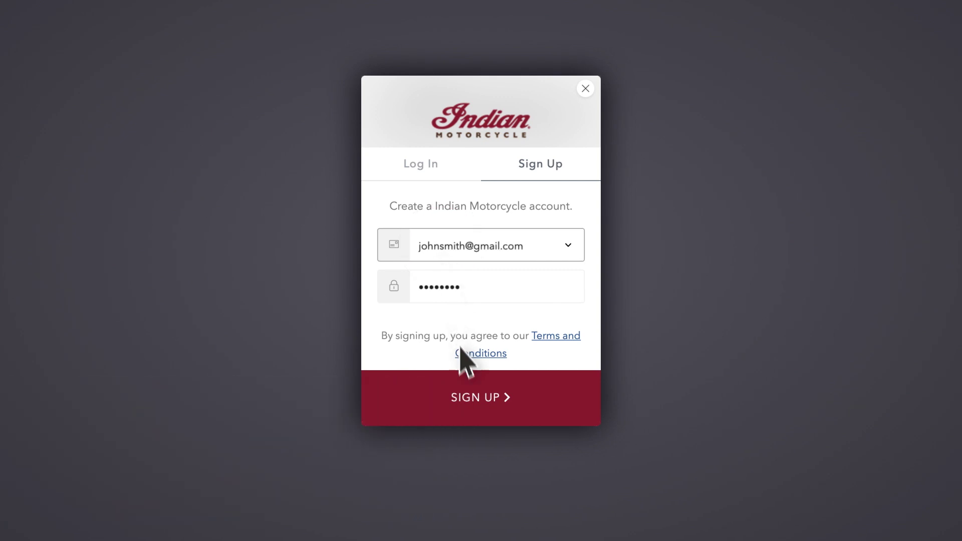
pyautogui.click(470, 391)
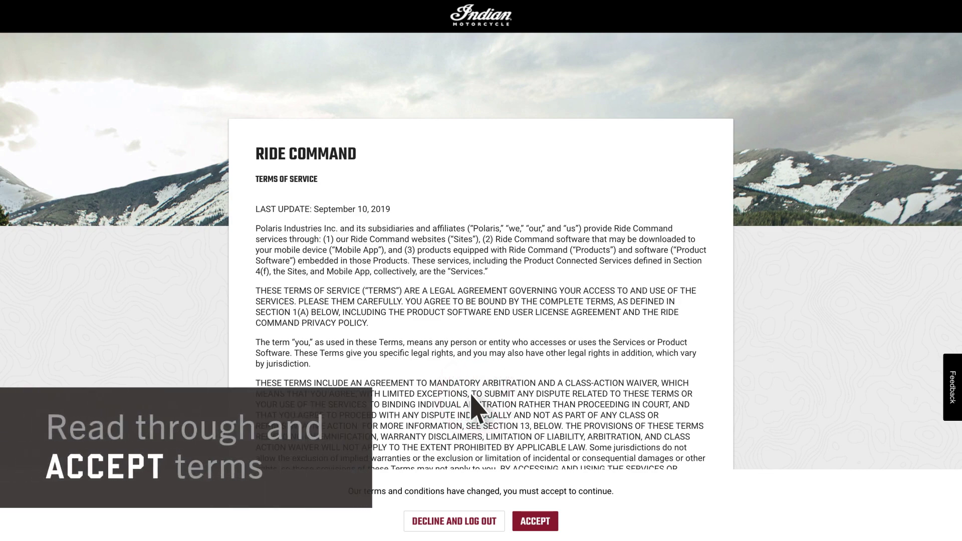
pyautogui.click(540, 521)
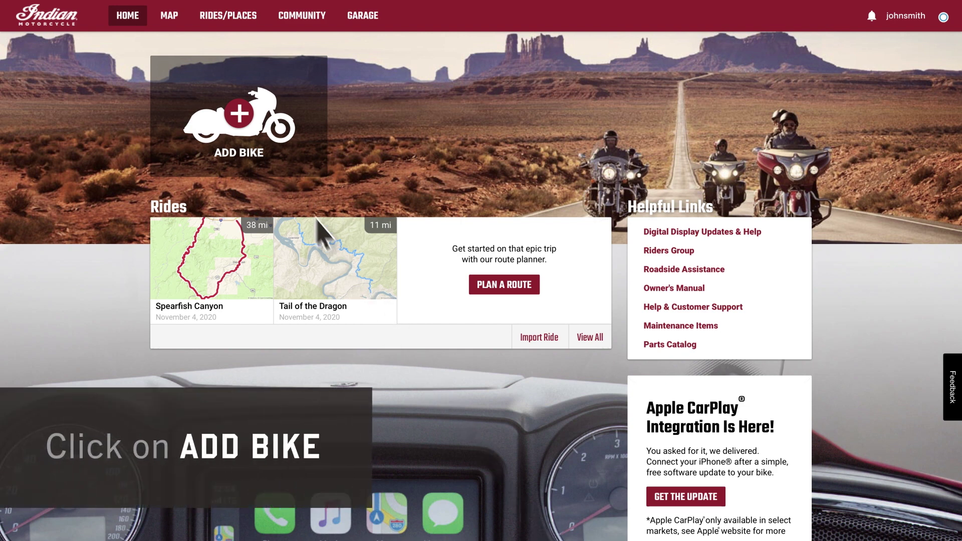
# - Add the 2020 Challenger Limited to the Garage by entering its VIN
pyautogui.click(236, 112)
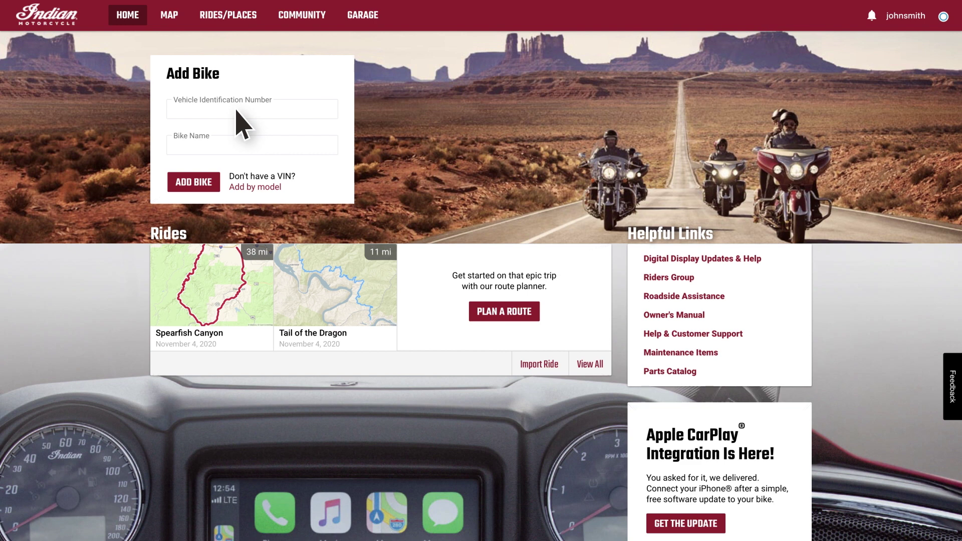
pyautogui.click(237, 112)
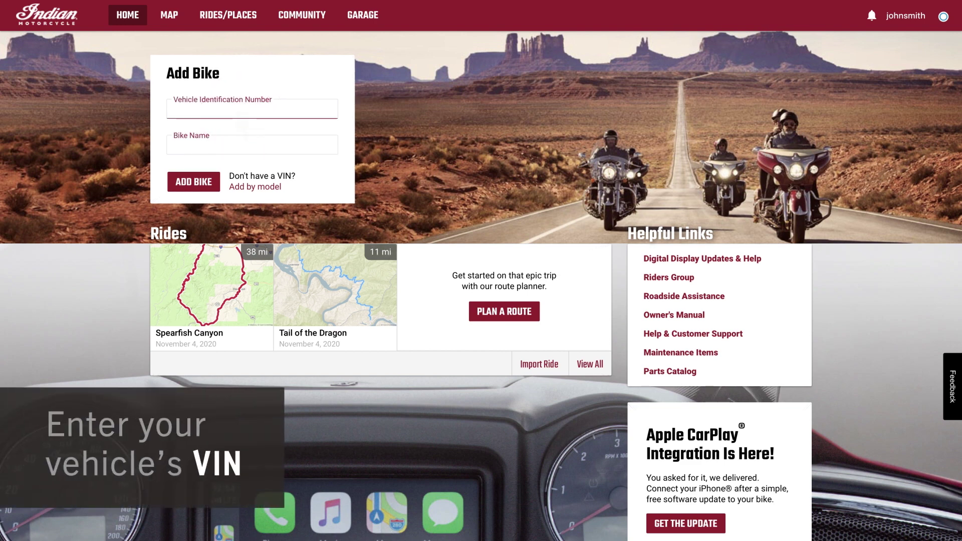
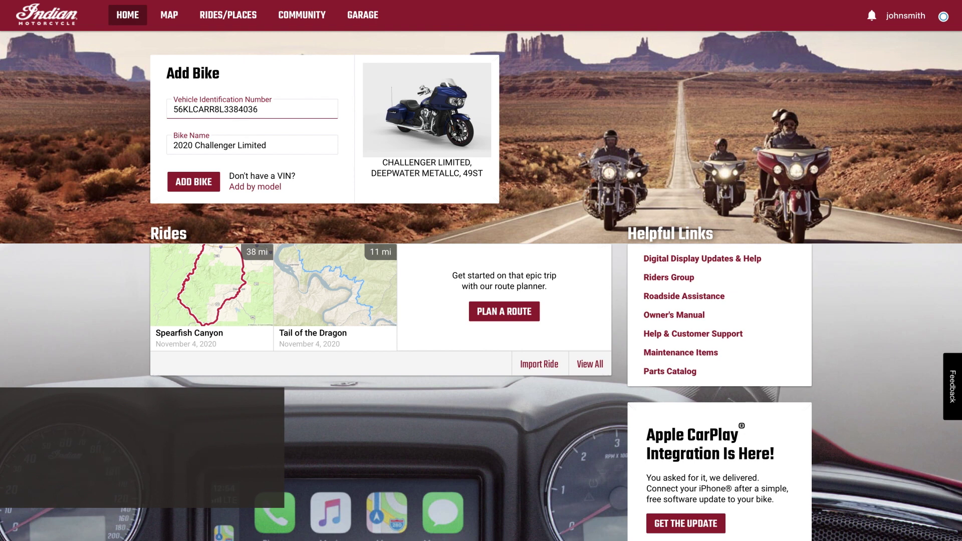
pyautogui.click(194, 182)
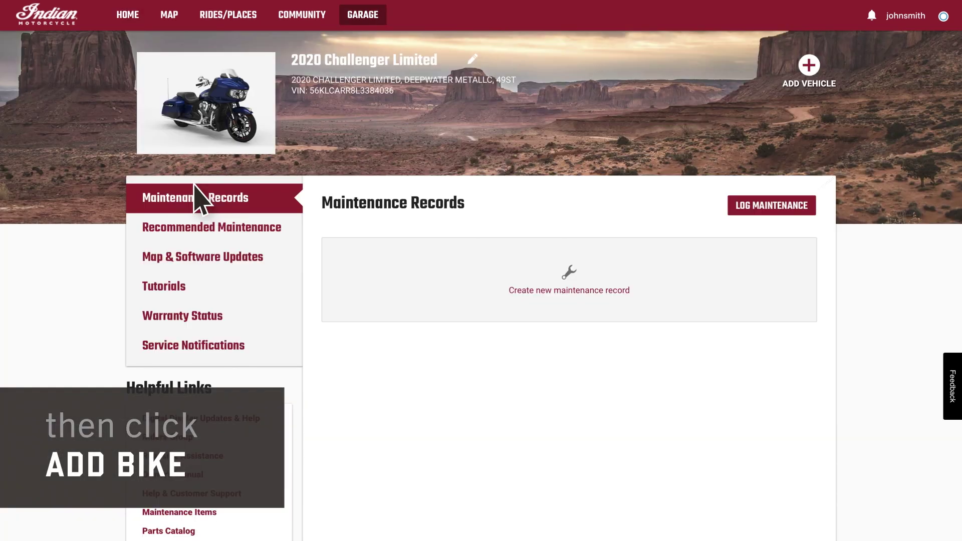
# - Generate a North America map package for the Touring and Bagger display, confirming the account email
pyautogui.click(217, 251)
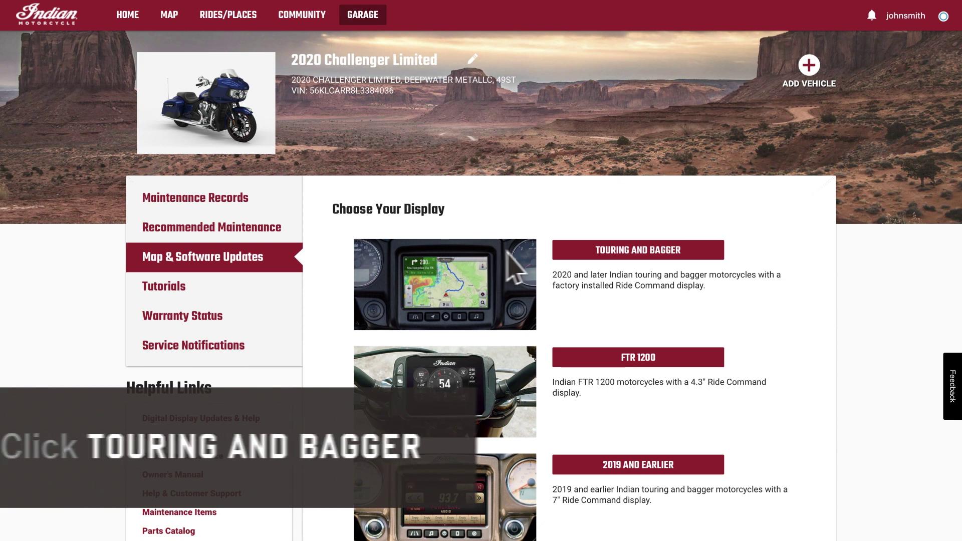
pyautogui.click(610, 253)
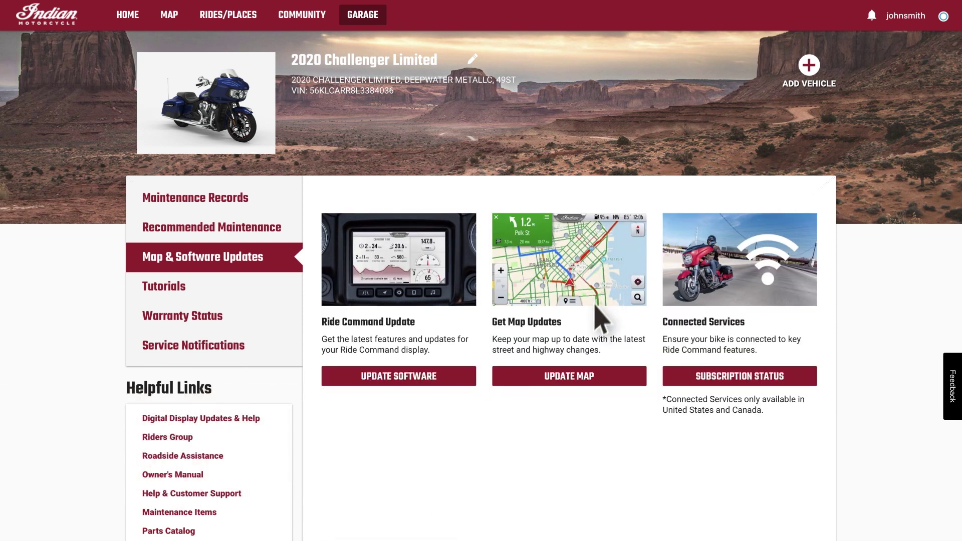
pyautogui.click(576, 377)
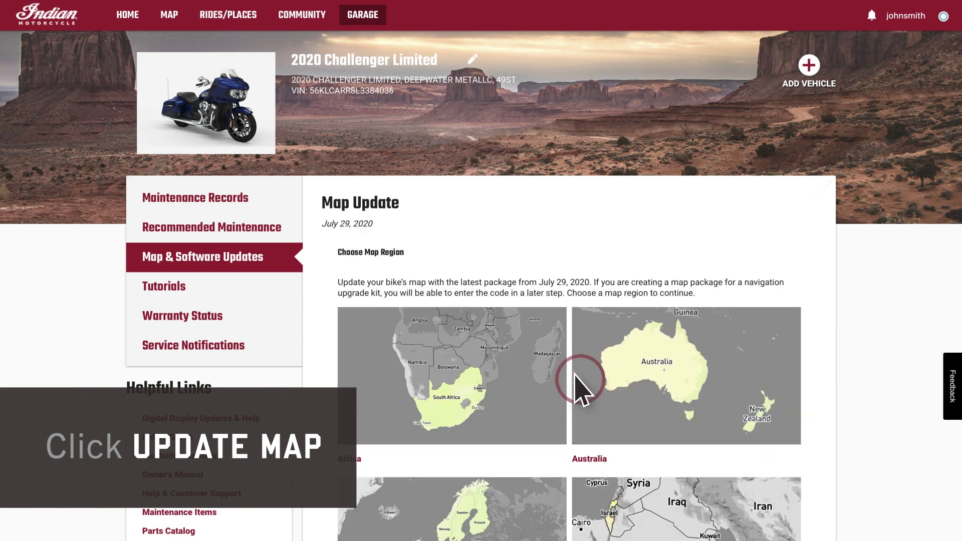
pyautogui.scroll(-1, 451, 421)
pyautogui.scroll(-6, 423, 433)
pyautogui.click(379, 432)
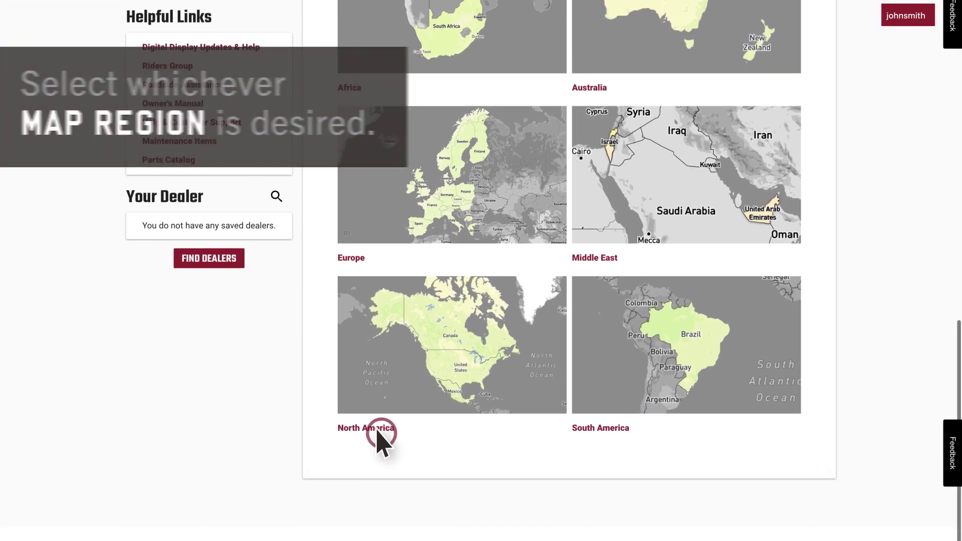
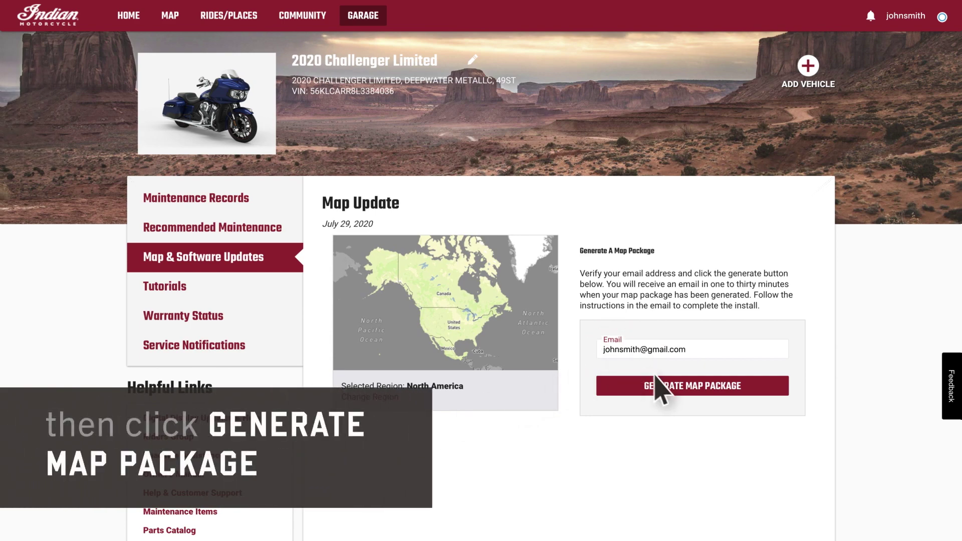
pyautogui.click(677, 389)
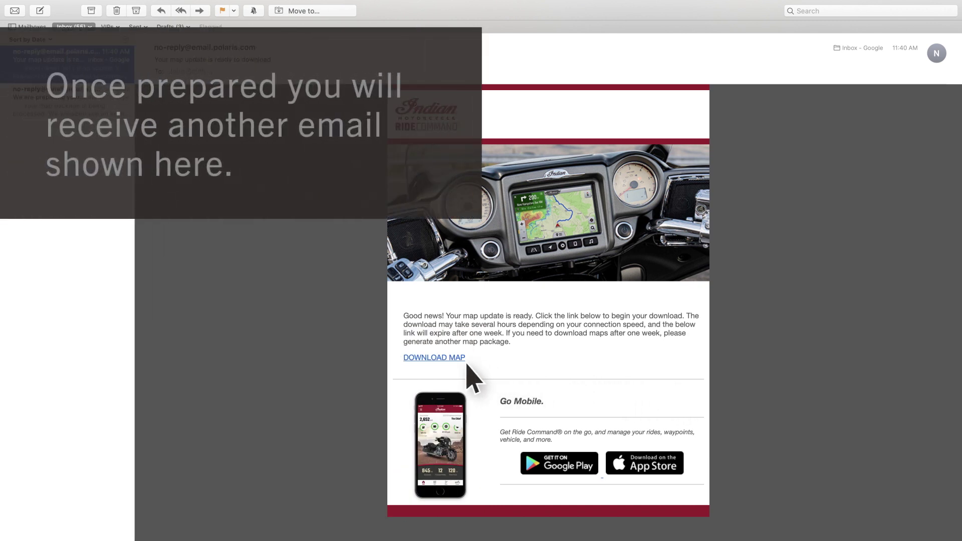
# - Download the map package from the DOWNLOAD MAP link in the Polaris email
pyautogui.click(448, 359)
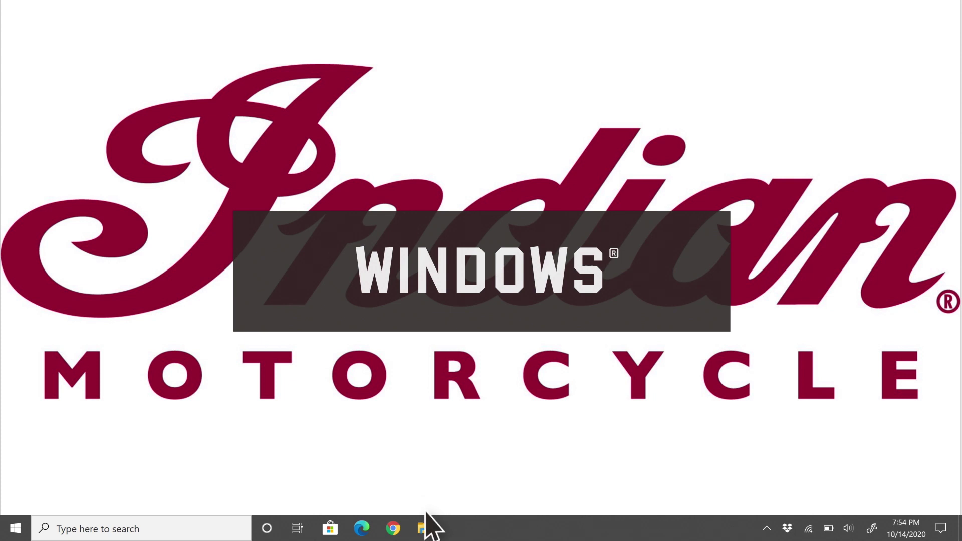
# - Format USB Drive (D:) as exFAT in File Explorer, accepting the erase warning
pyautogui.click(424, 528)
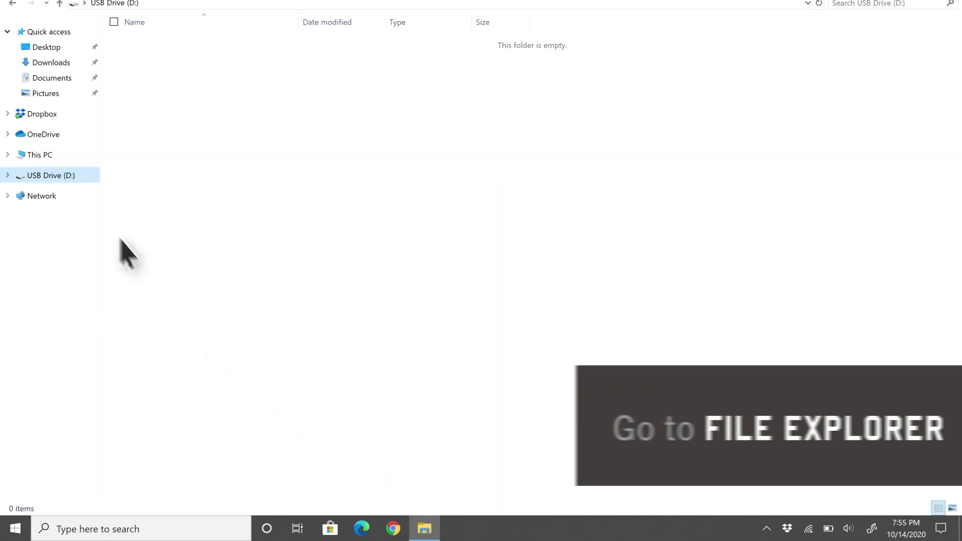
pyautogui.rightClick(50, 175)
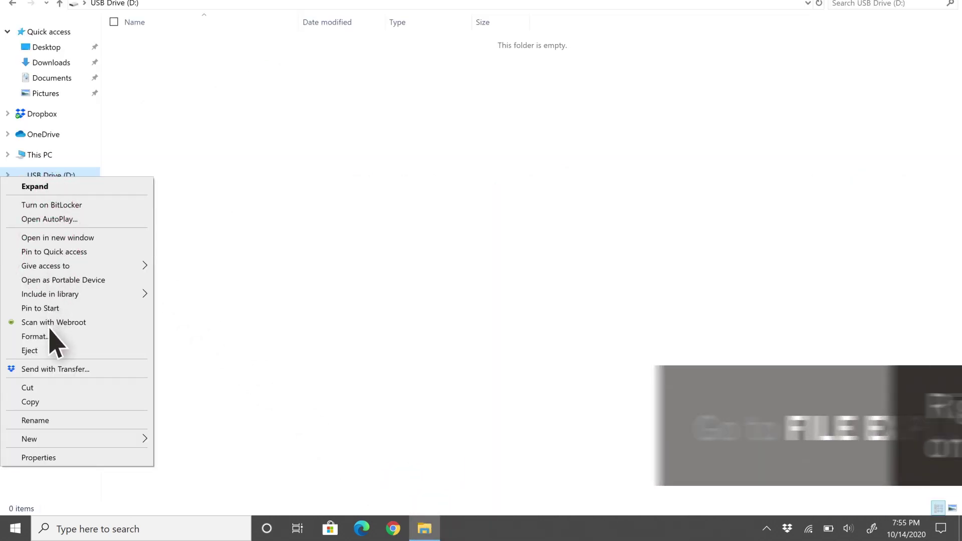
pyautogui.click(49, 336)
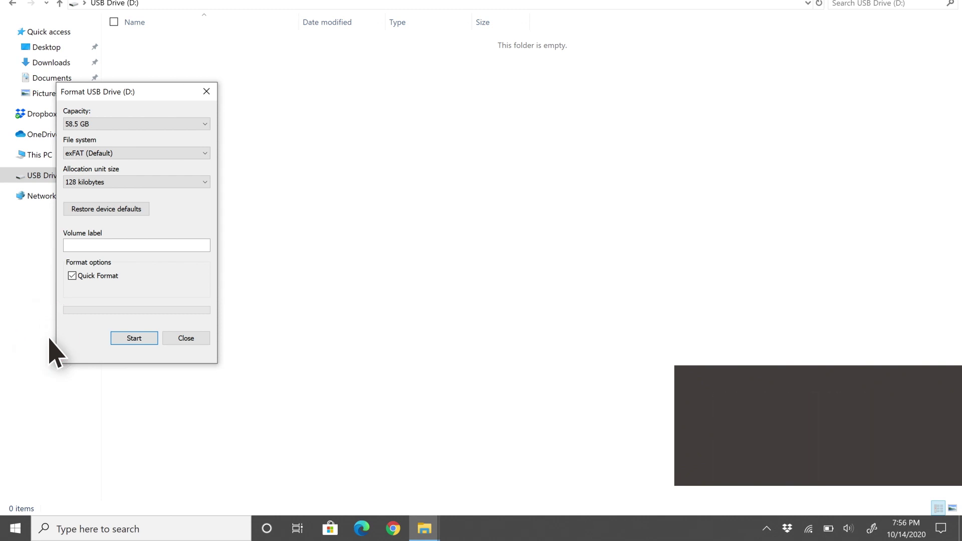
pyautogui.click(121, 153)
pyautogui.click(116, 171)
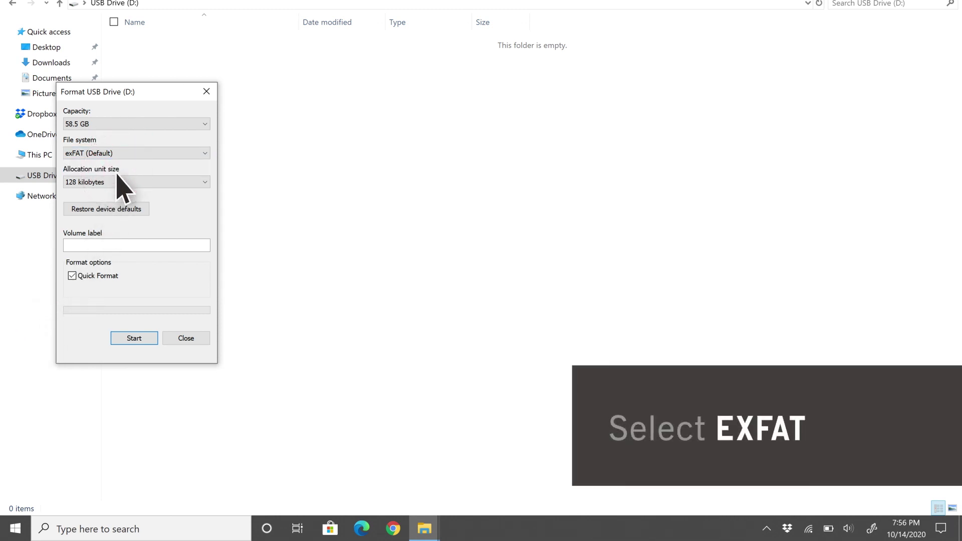
pyautogui.click(135, 338)
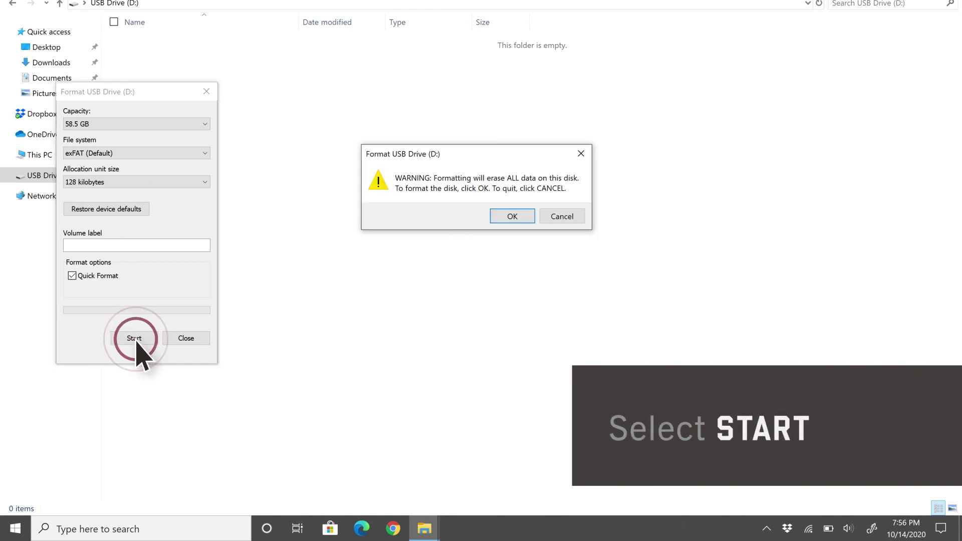
pyautogui.click(504, 216)
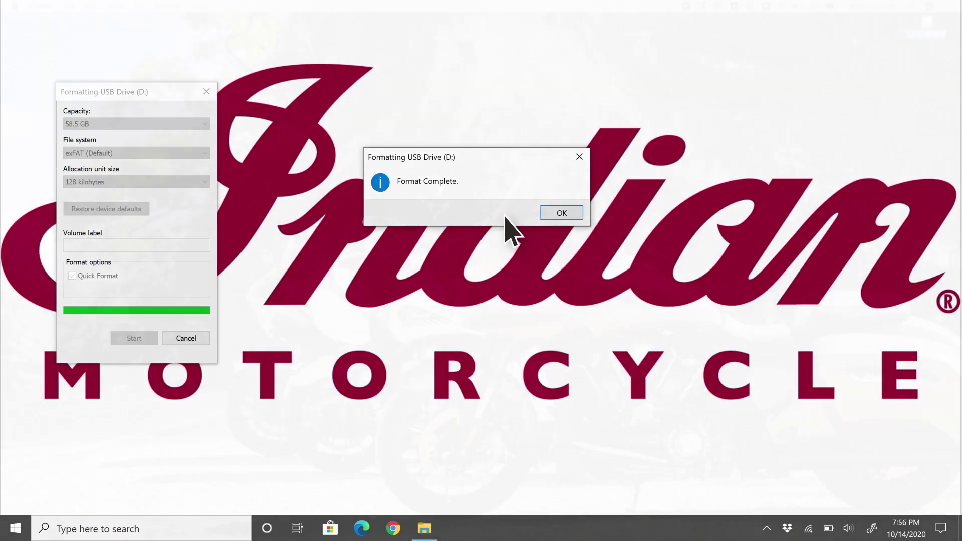
pyautogui.click(138, 6)
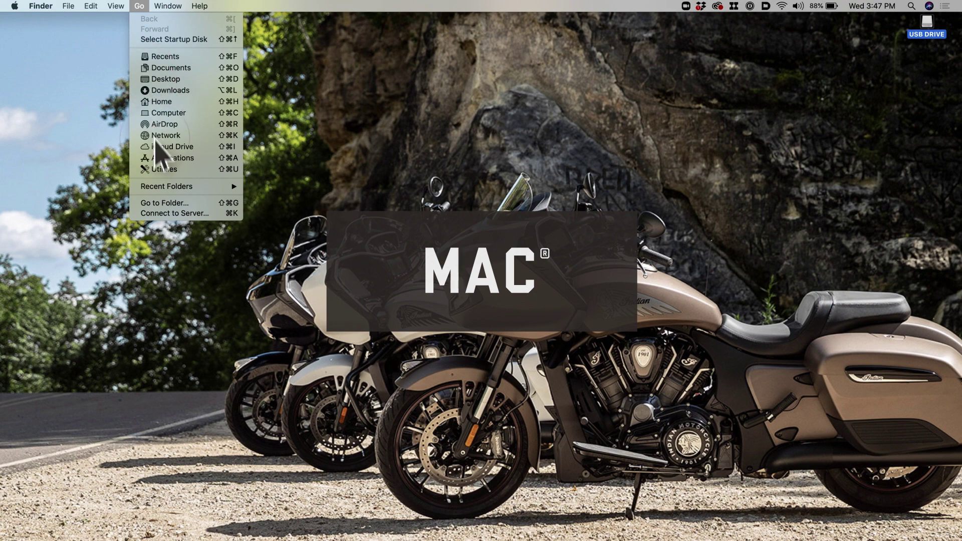
# - Erase the 64.02 GB USB DRIVE in Disk Utility with ExFAT as its format
pyautogui.click(159, 169)
pyautogui.doubleClick(788, 212)
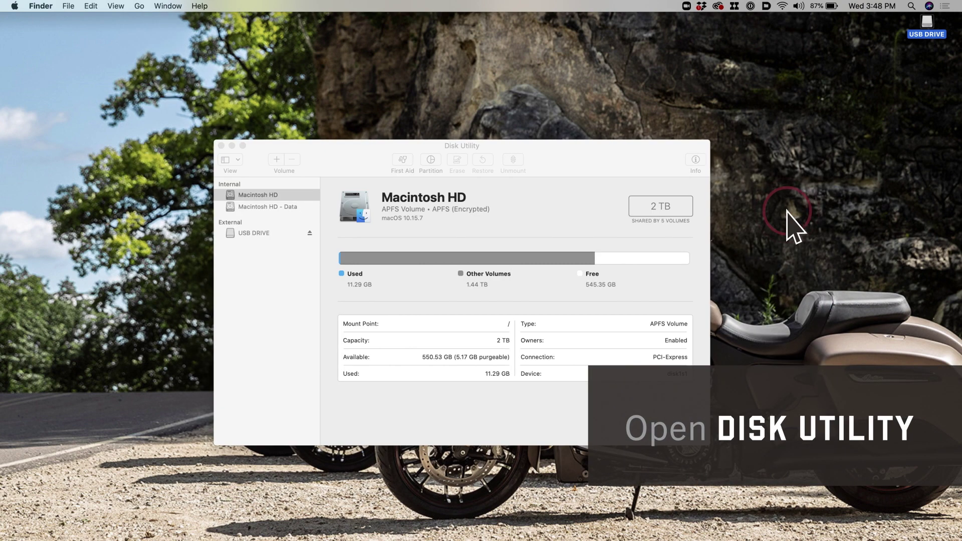
pyautogui.click(268, 233)
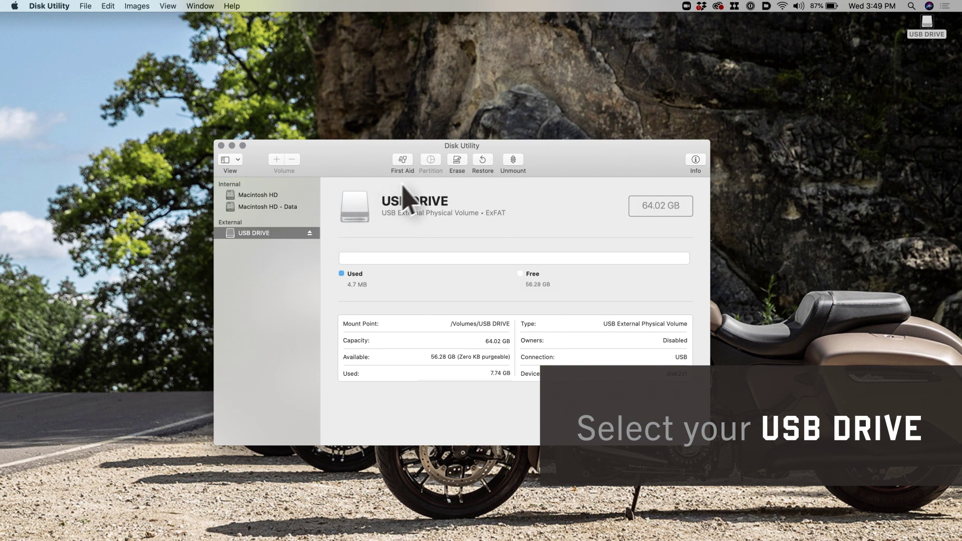
pyautogui.click(457, 160)
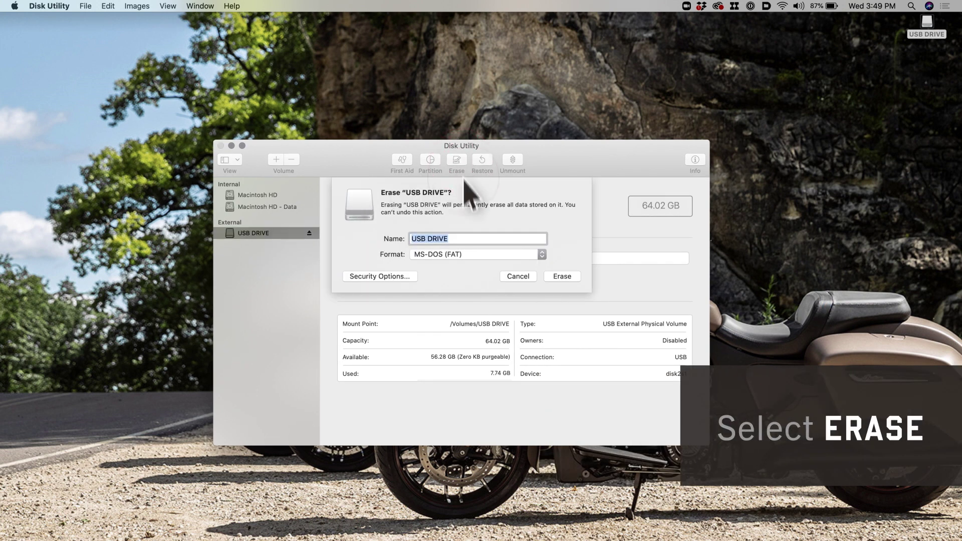
pyautogui.click(471, 255)
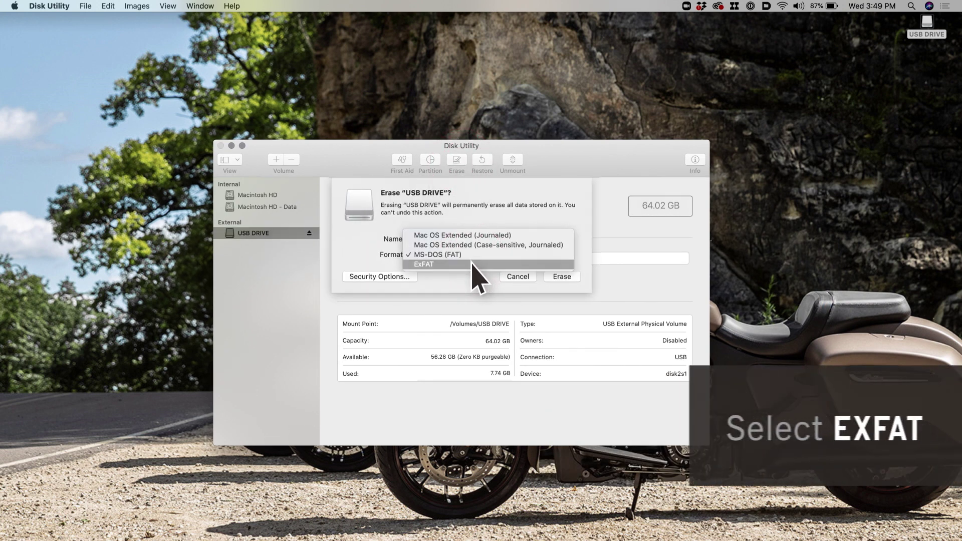
pyautogui.click(471, 264)
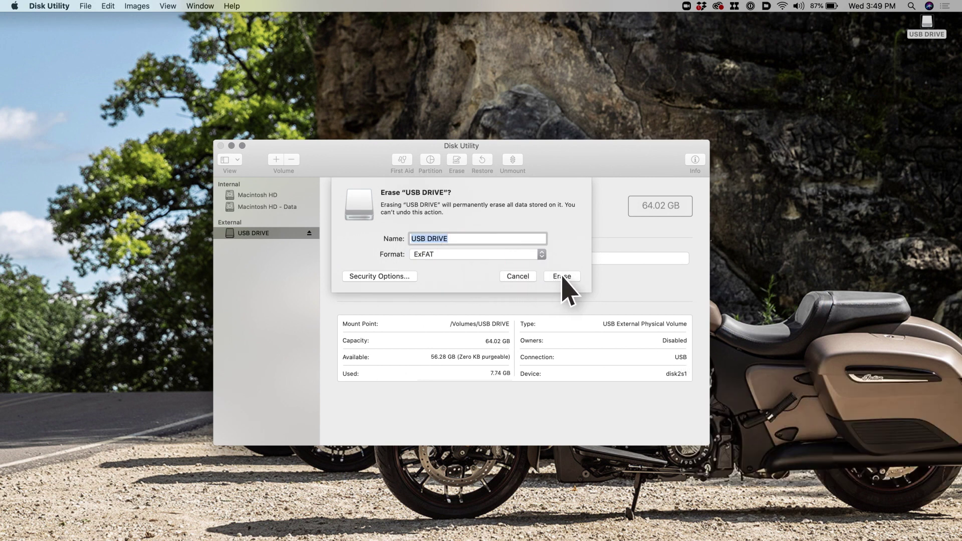
pyautogui.click(561, 276)
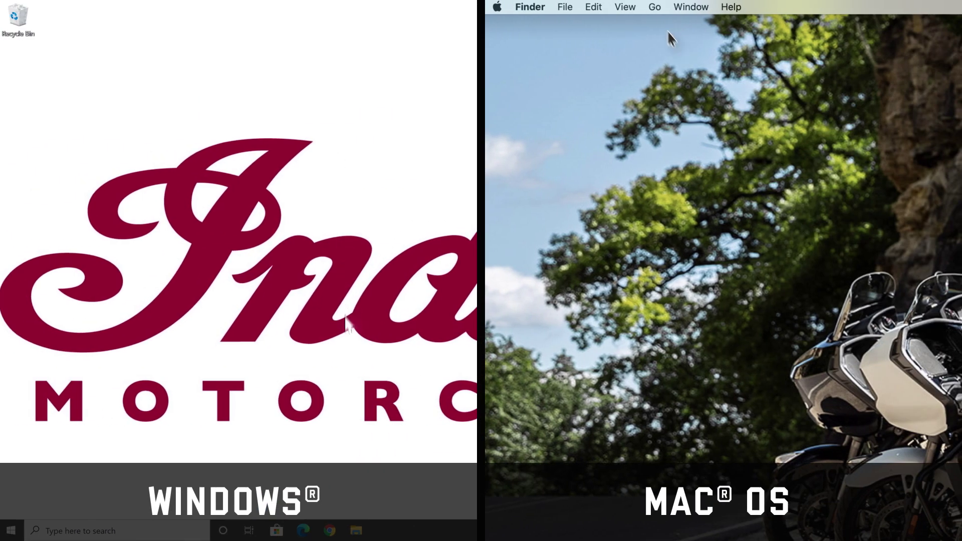
# - Copy the On-Road .mapdata file from Downloads onto the USB drive on Windows and Mac
pyautogui.click(654, 7)
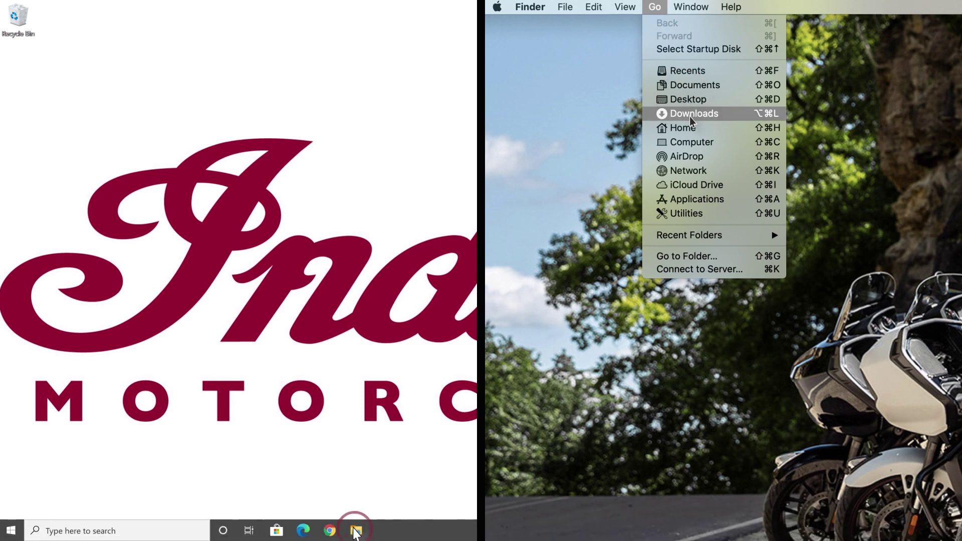
pyautogui.click(355, 530)
pyautogui.click(690, 115)
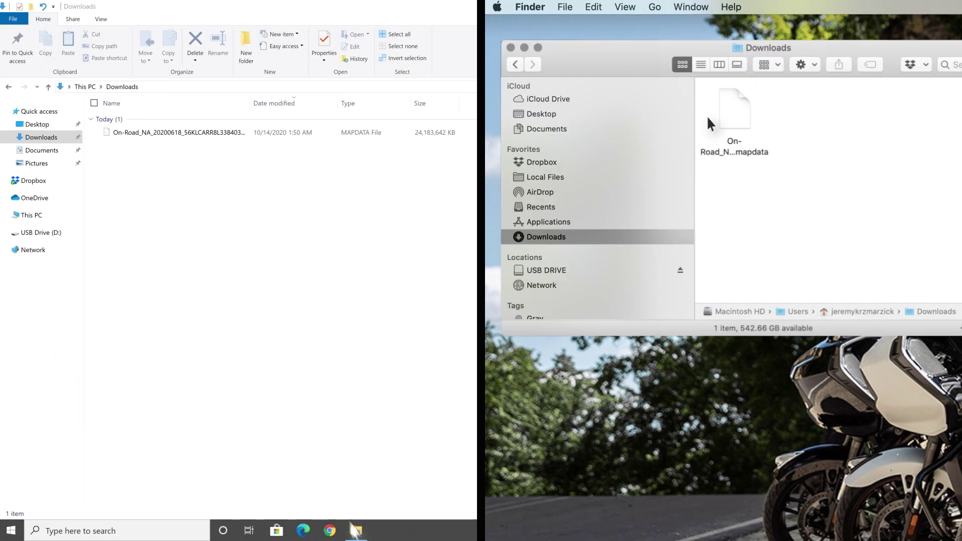
pyautogui.moveTo(134, 133); pyautogui.dragTo(80, 189)
pyautogui.moveTo(736, 116); pyautogui.dragTo(635, 201)
pyautogui.moveTo(80, 189); pyautogui.dragTo(40, 234)
pyautogui.moveTo(635, 202); pyautogui.dragTo(564, 269)
pyautogui.click(37, 233)
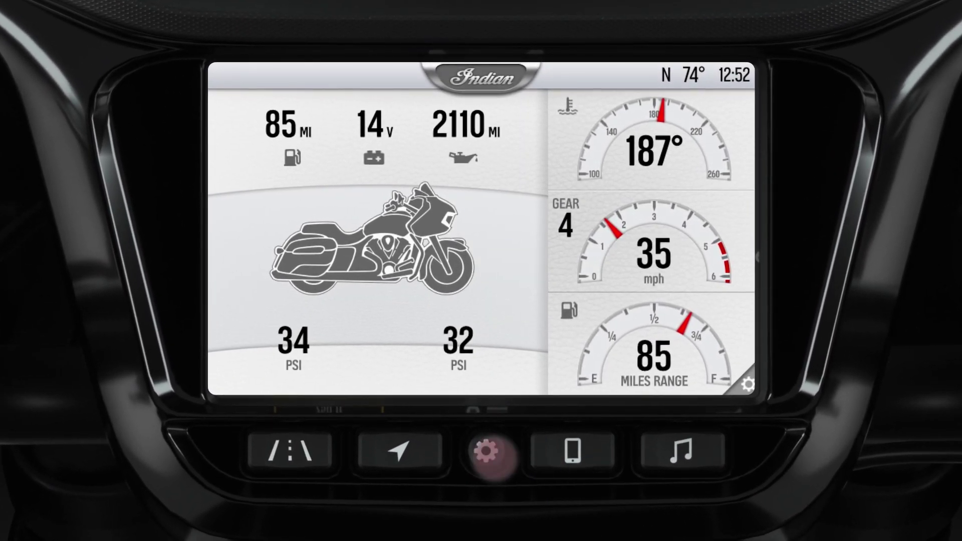
# - Disable Automatic Display Power Down in the Vehicle settings
pyautogui.click(485, 451)
pyautogui.click(682, 371)
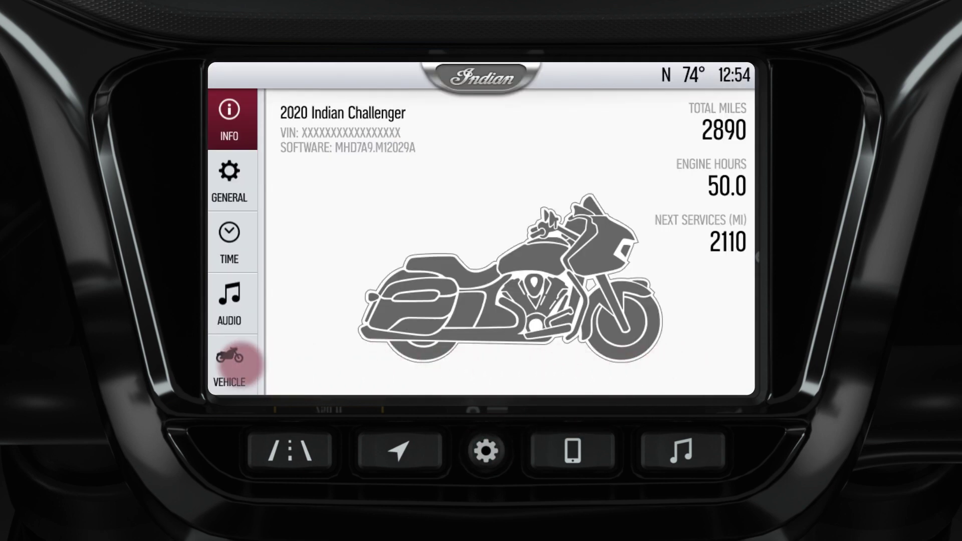
pyautogui.click(229, 363)
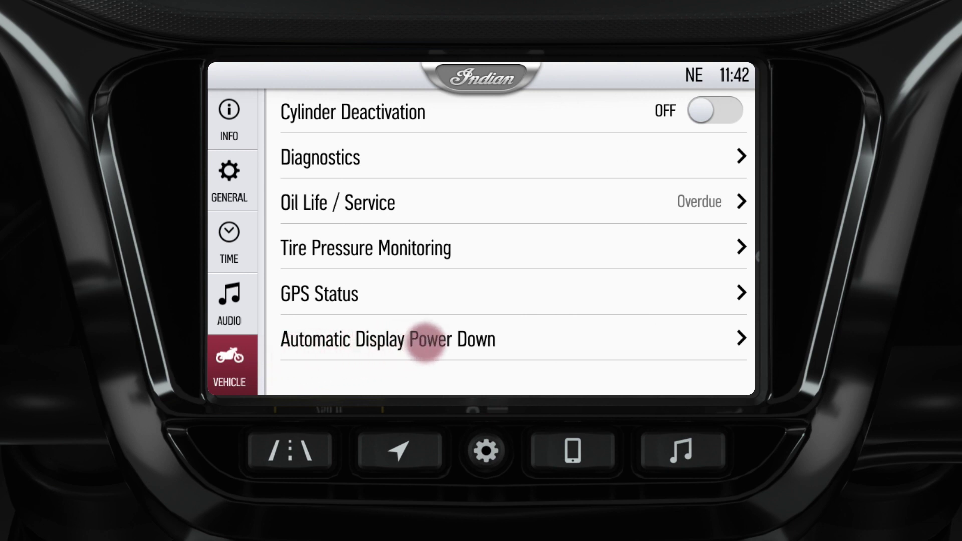
pyautogui.click(426, 342)
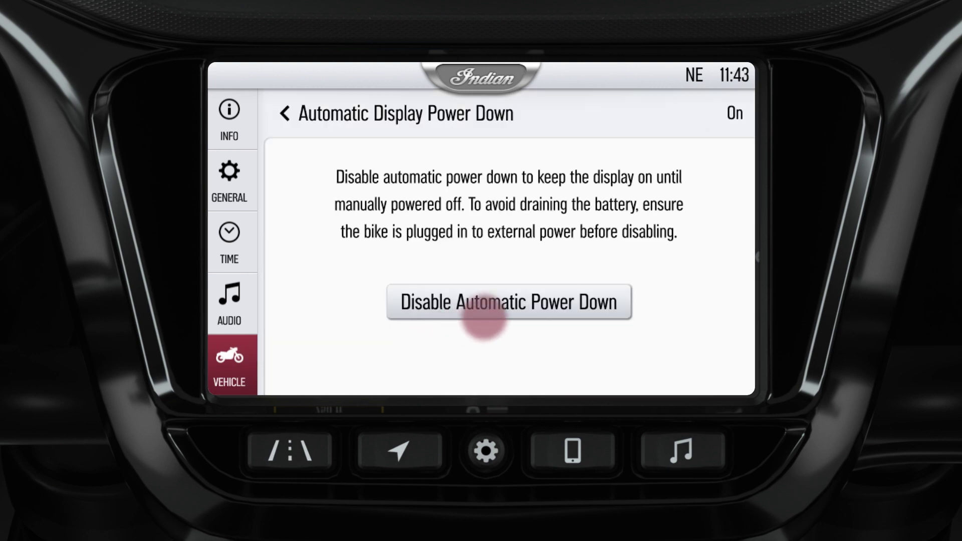
pyautogui.click(508, 305)
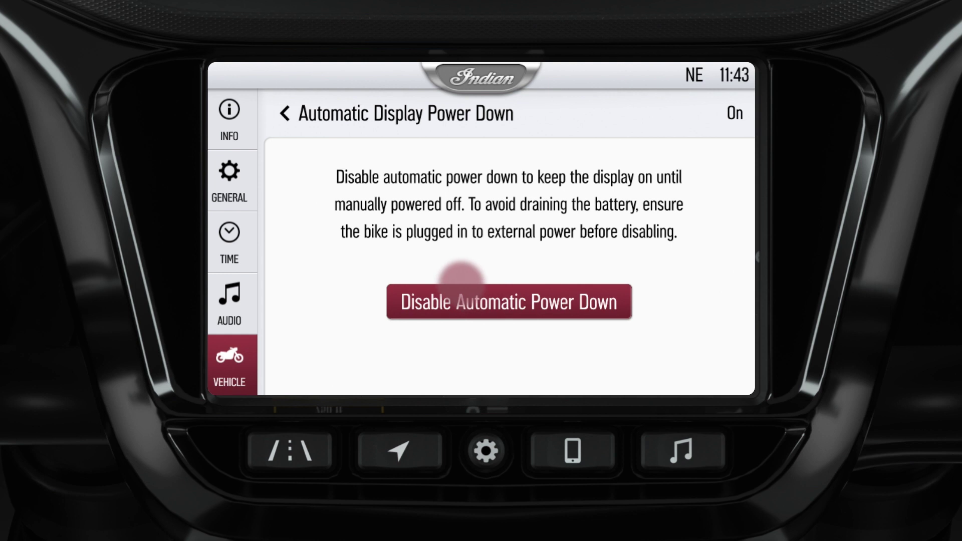
# - Install the On-Road_NA_20200618.mapdata update from General > Update Maps
pyautogui.click(231, 179)
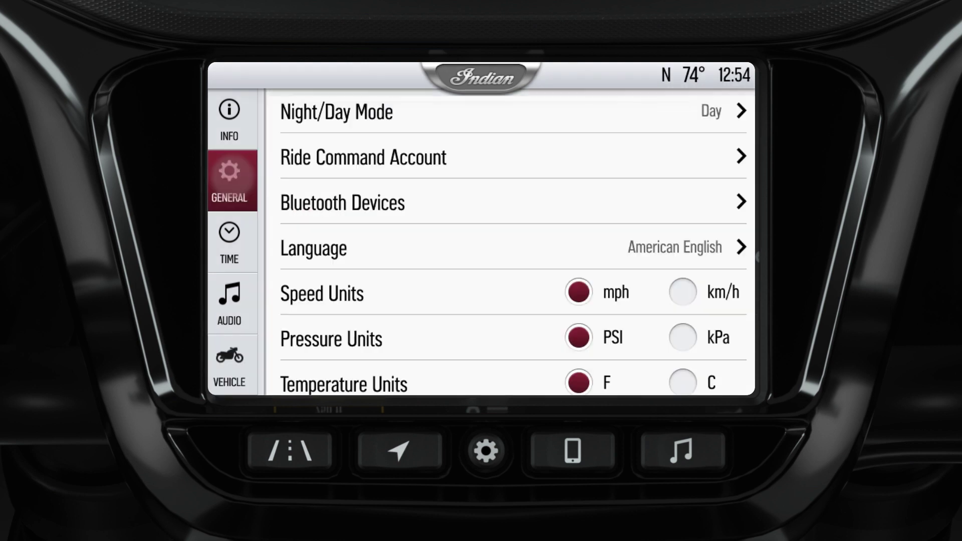
pyautogui.moveTo(315, 307); pyautogui.dragTo(319, 173)
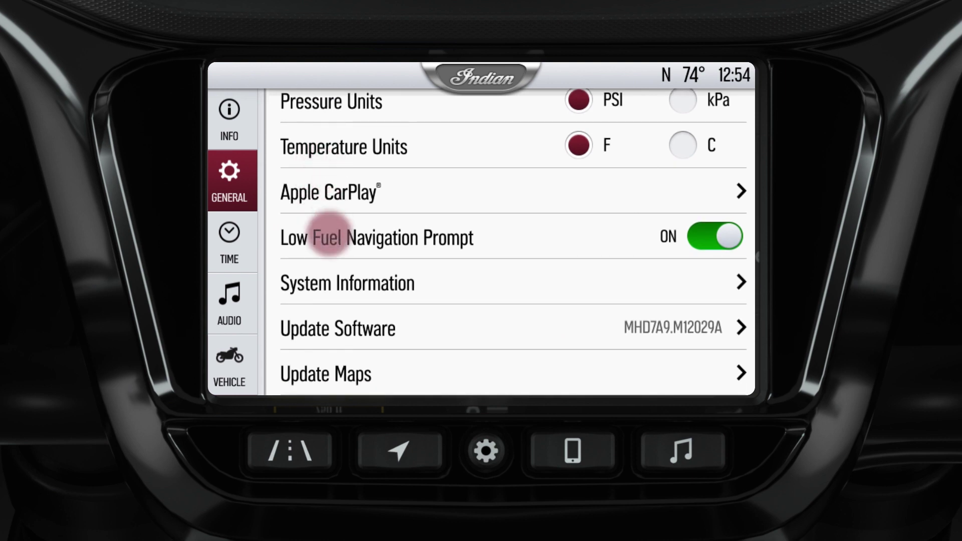
pyautogui.click(351, 372)
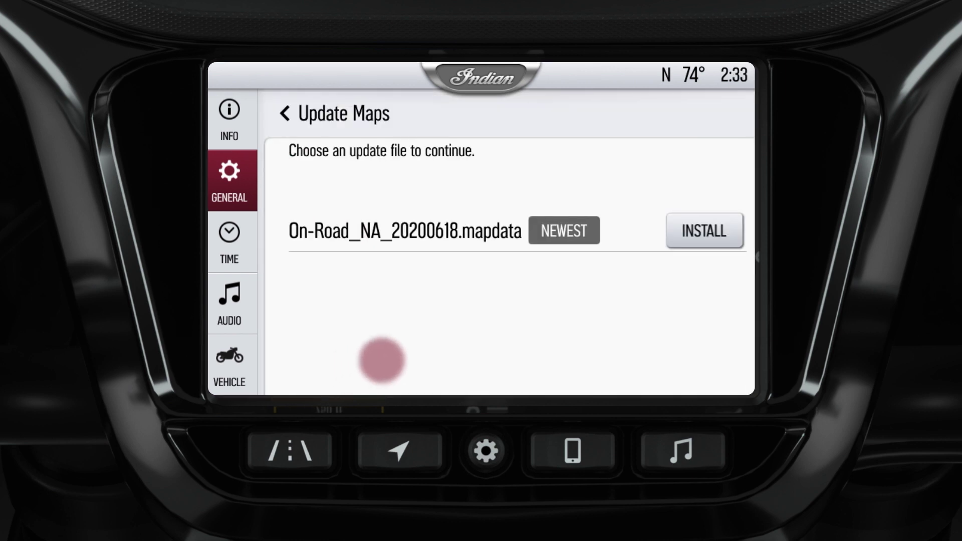
pyautogui.click(704, 229)
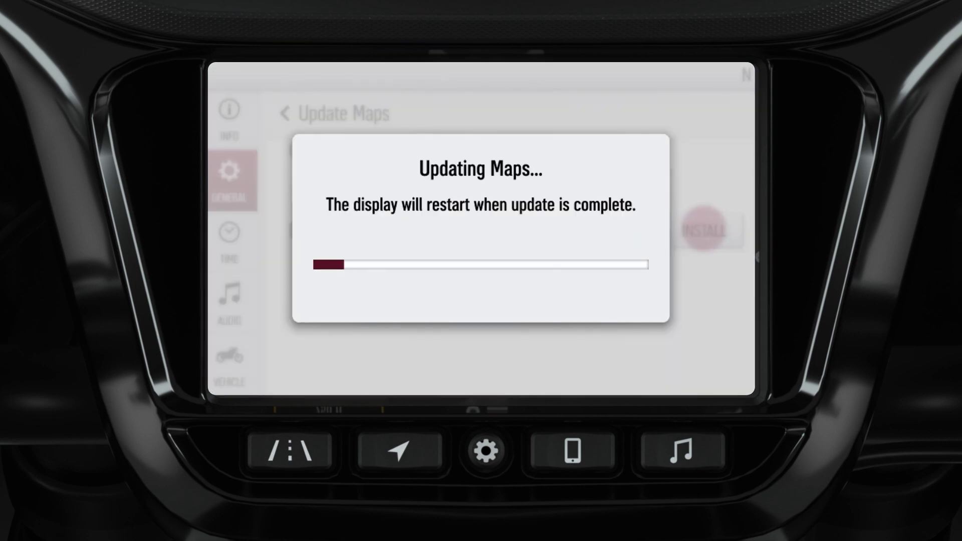